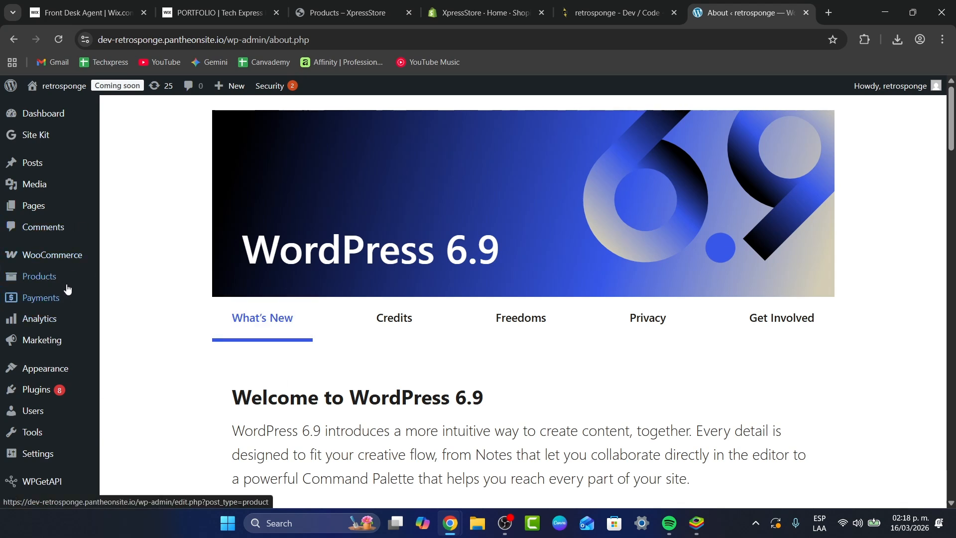
Step: Start adding a new store product and choose Digital product from the expanded list of product types
mouse_move(59, 183)
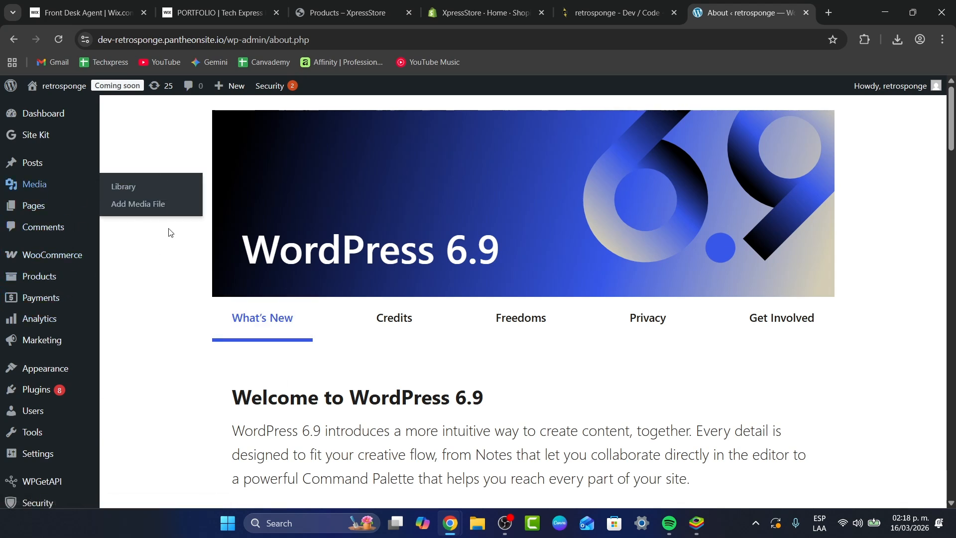
mouse_move(33, 282)
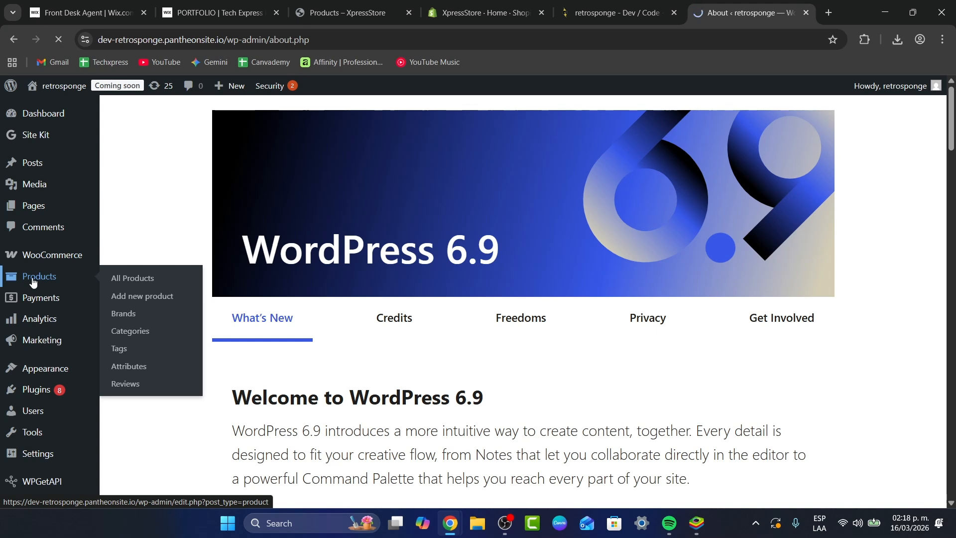
click(77, 277)
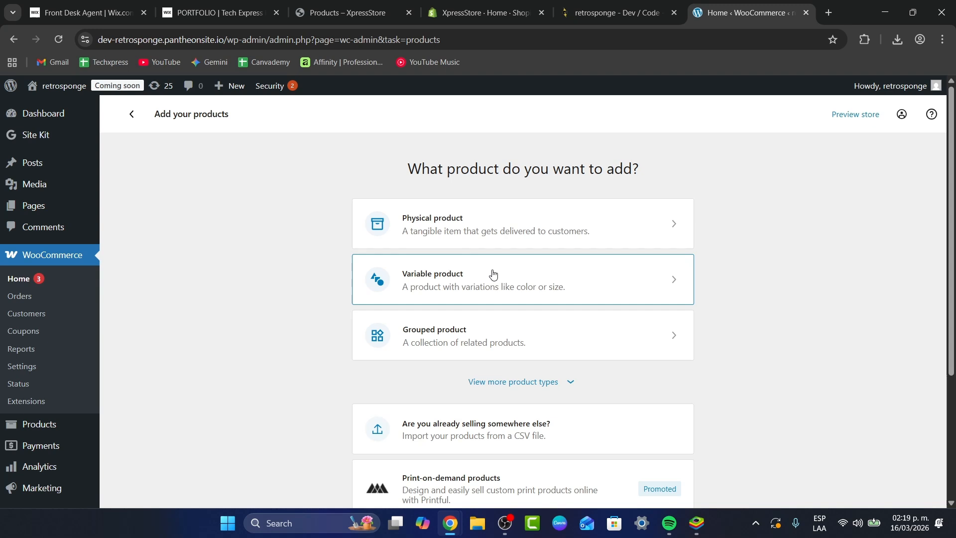
scroll(523, 264, down, 1)
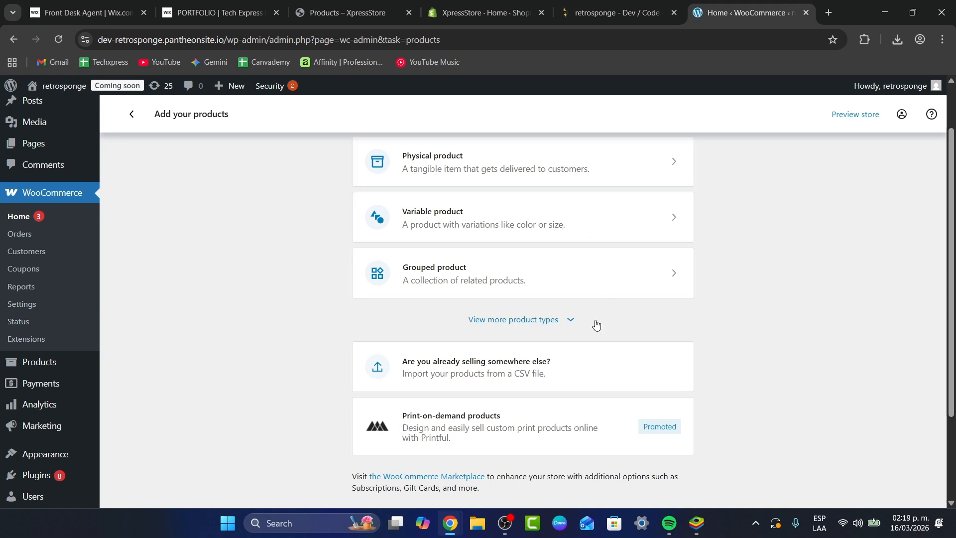
scroll(596, 326, down, 2)
click(542, 200)
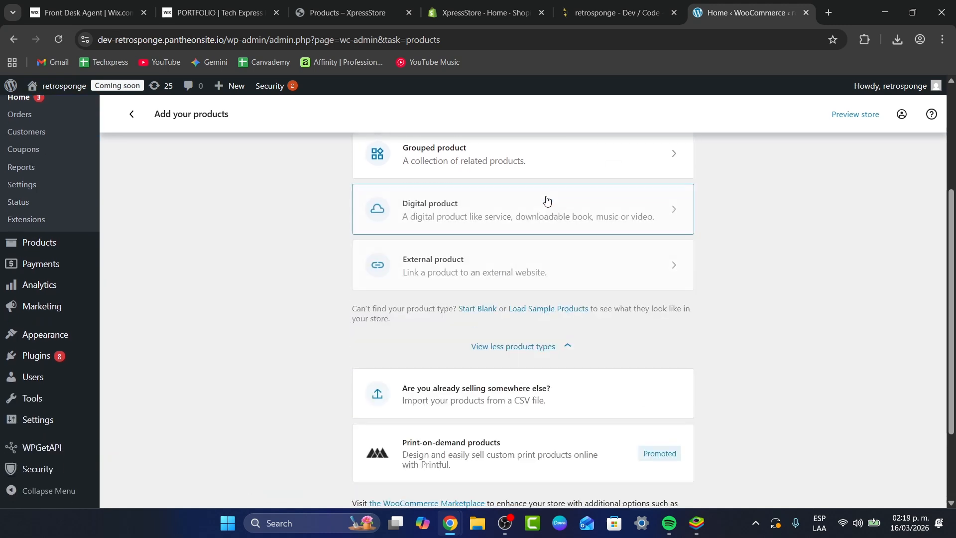
click(459, 207)
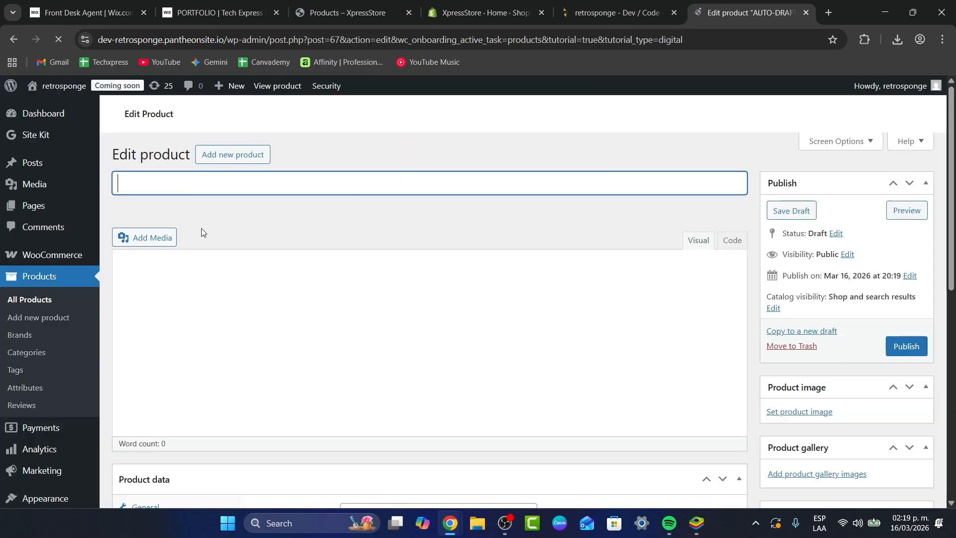
Step: Dismiss the product tour and name the product "Printable Tech Express Wallpaper Digital Art"
scroll(265, 302, down, 6)
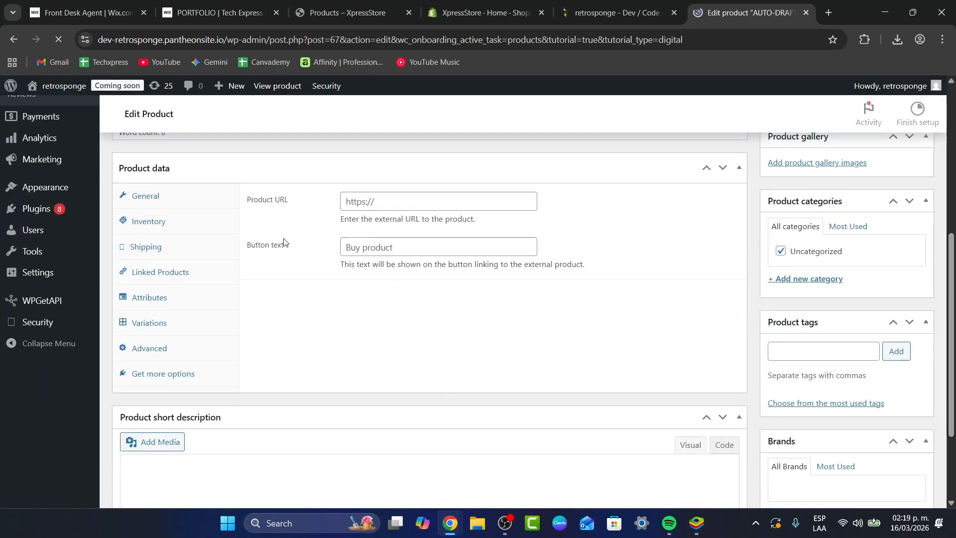
scroll(282, 393, down, 5)
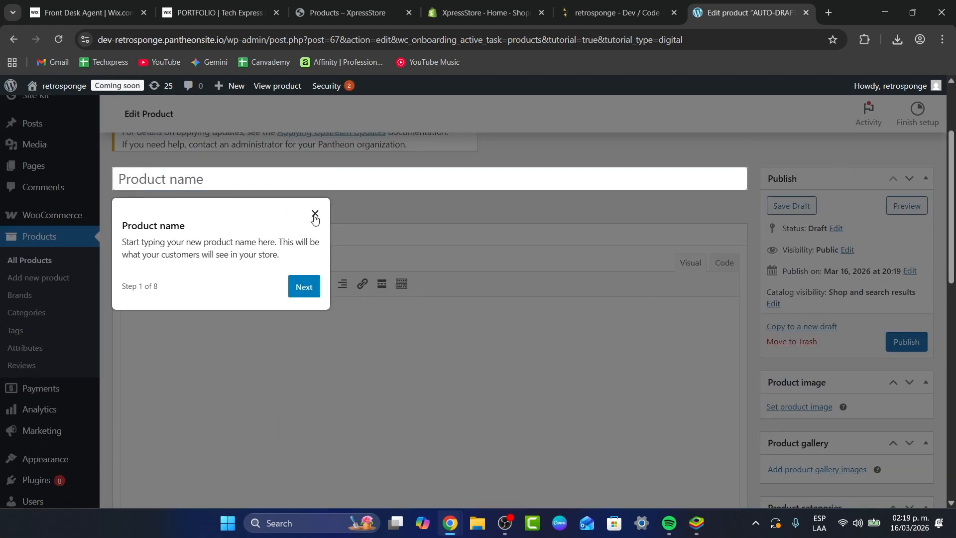
click(315, 214)
click(267, 175)
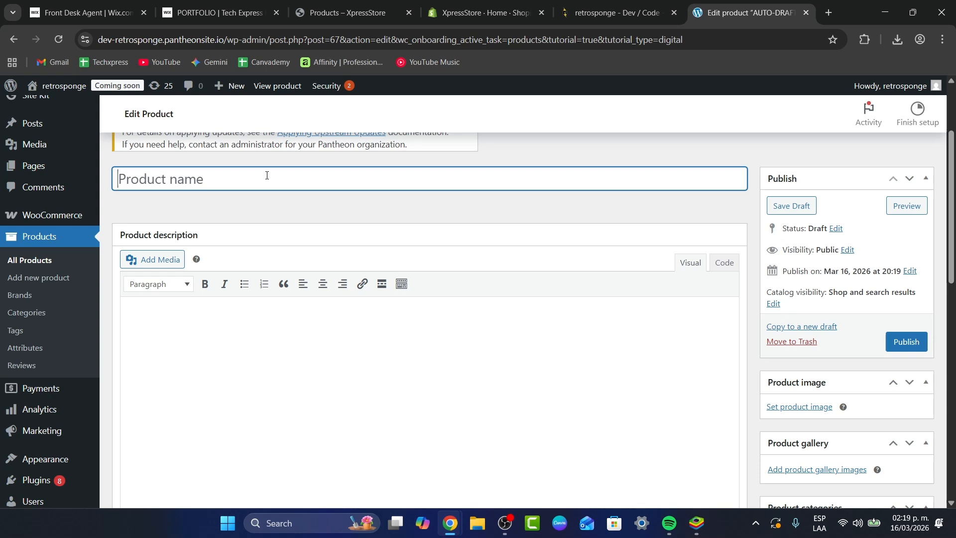
text(Printable )
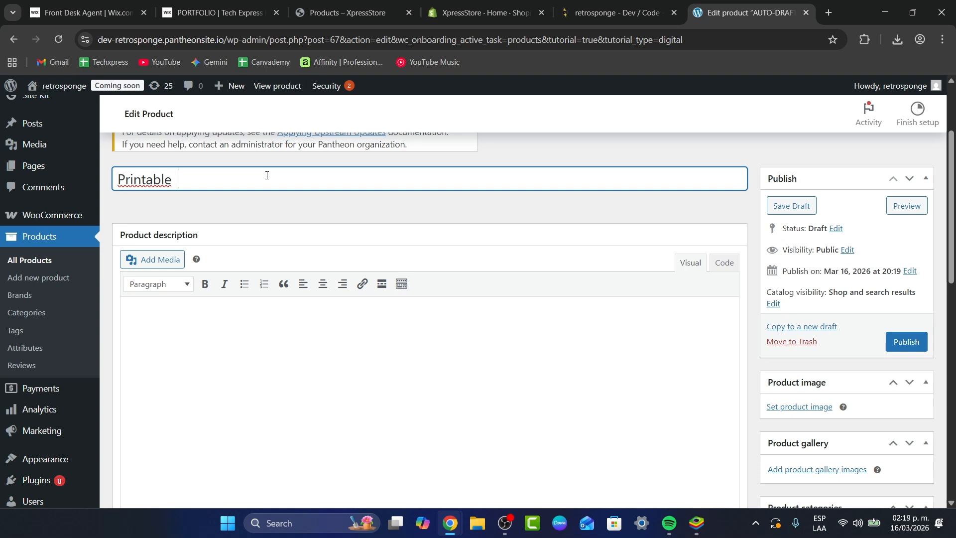
text(3Tech Express)
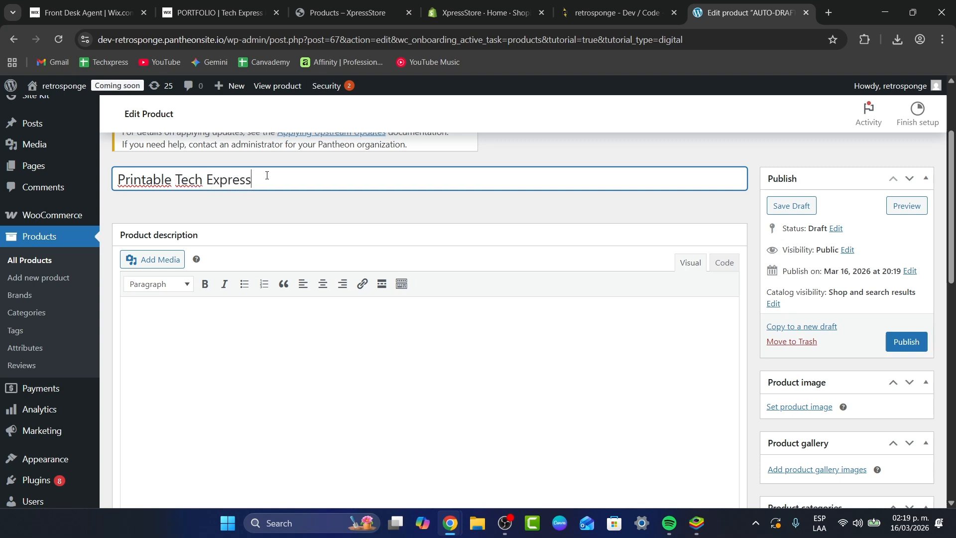
text( Wallpaper Digital Art)
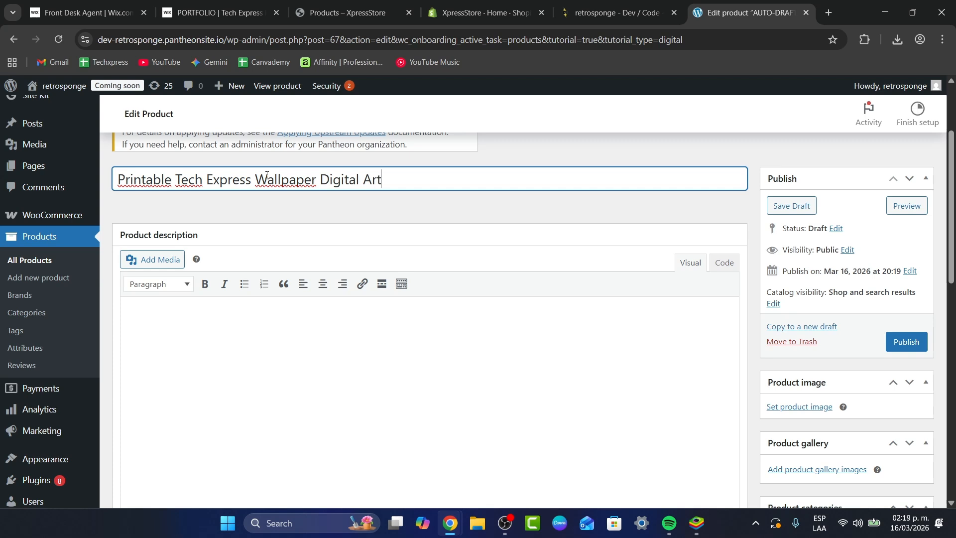
click(239, 310)
scroll(224, 269, down, 1)
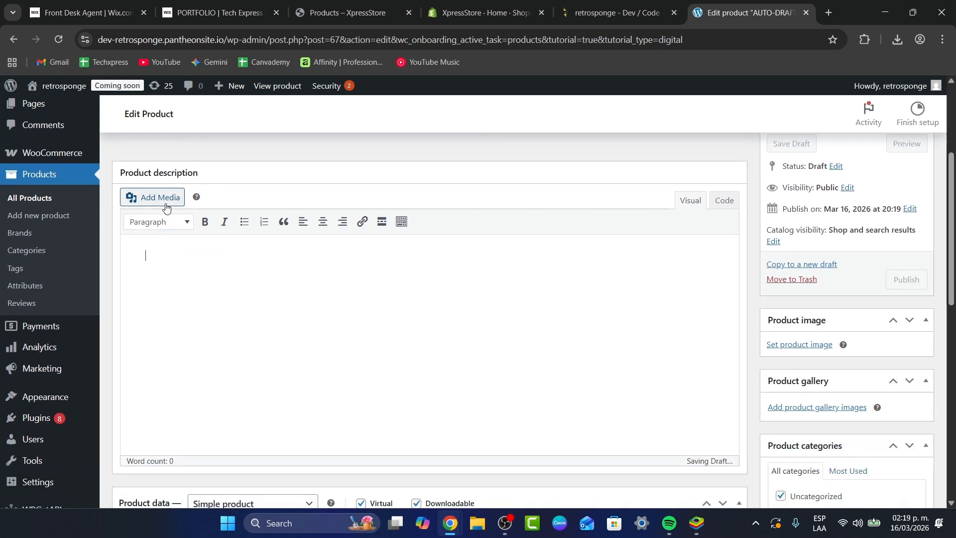
click(183, 200)
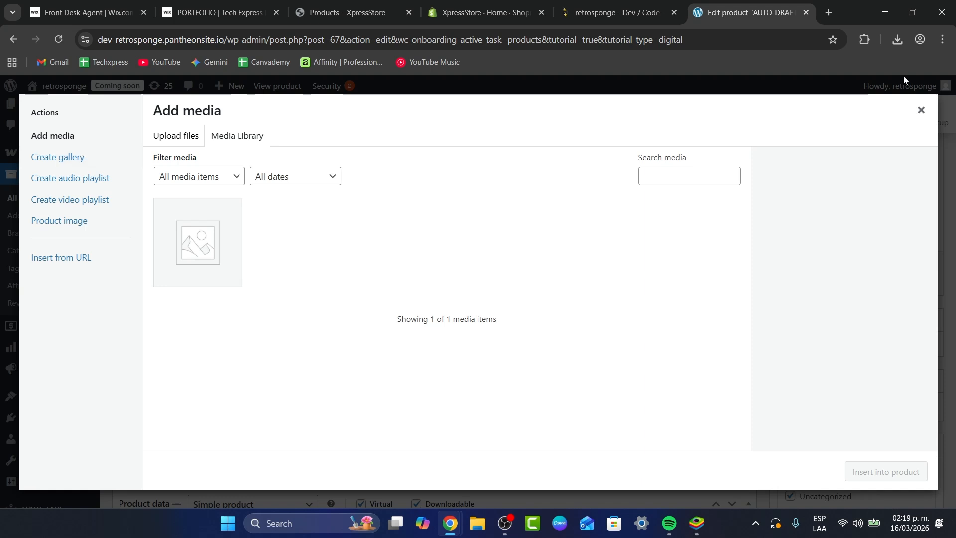
click(920, 110)
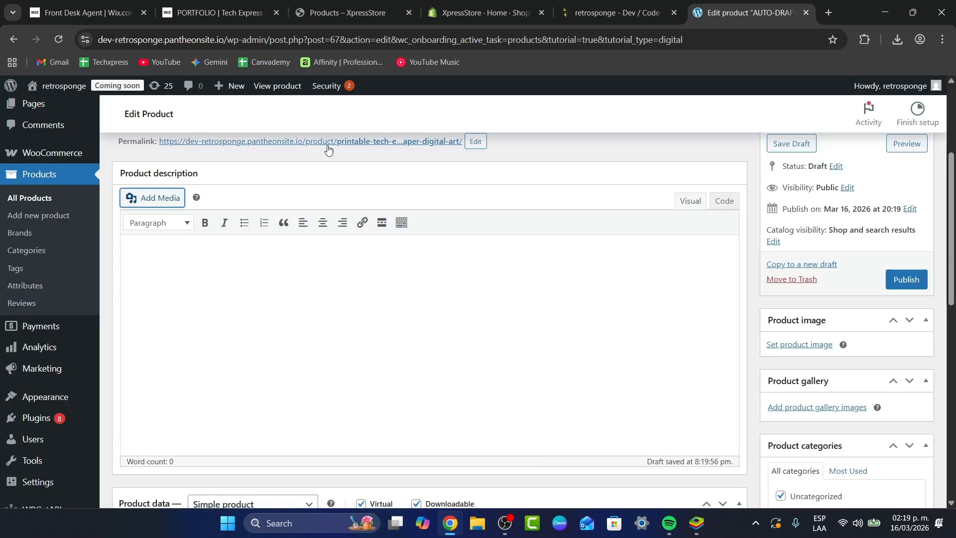
Step: Set the product's regular price to $5 and its sale price to $3.99
scroll(395, 249, down, 4)
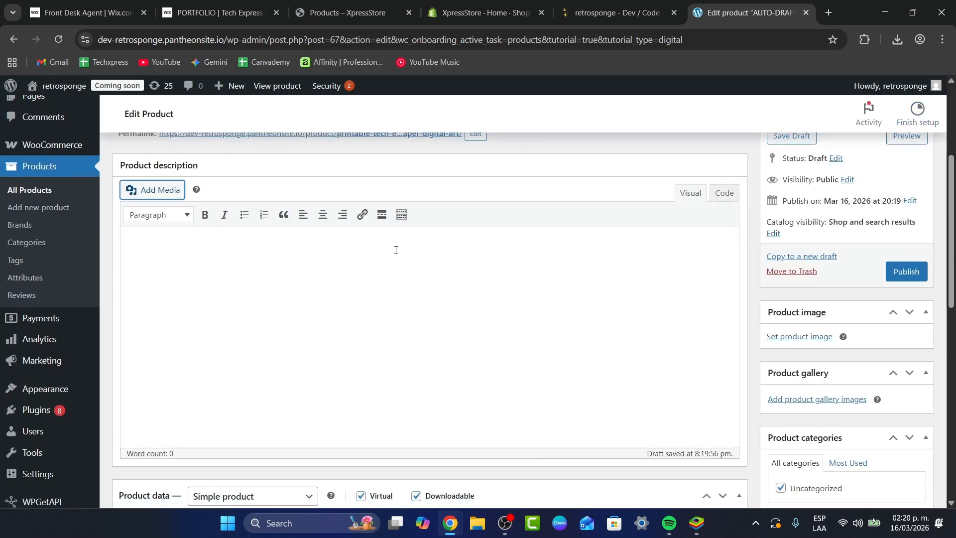
scroll(312, 328, down, 1)
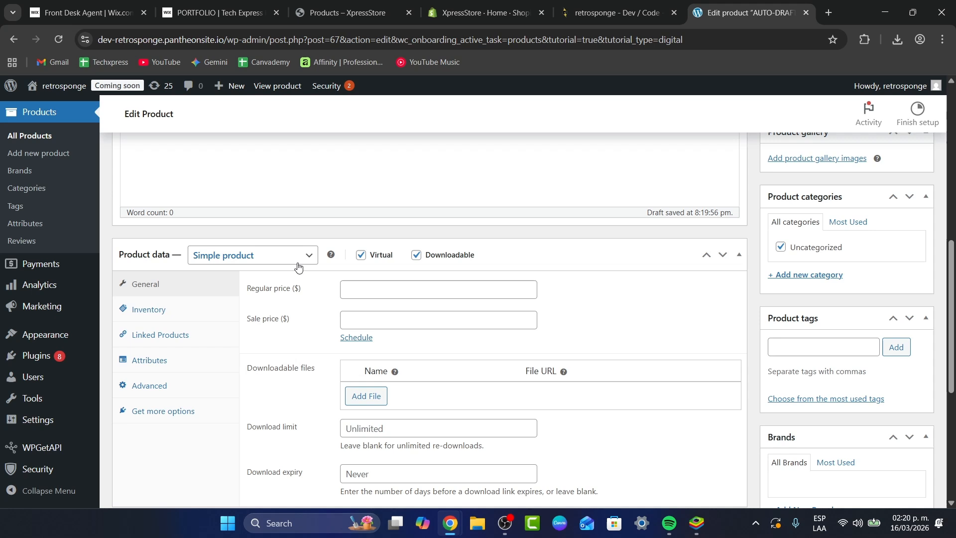
click(379, 289)
text(5)
click(378, 323)
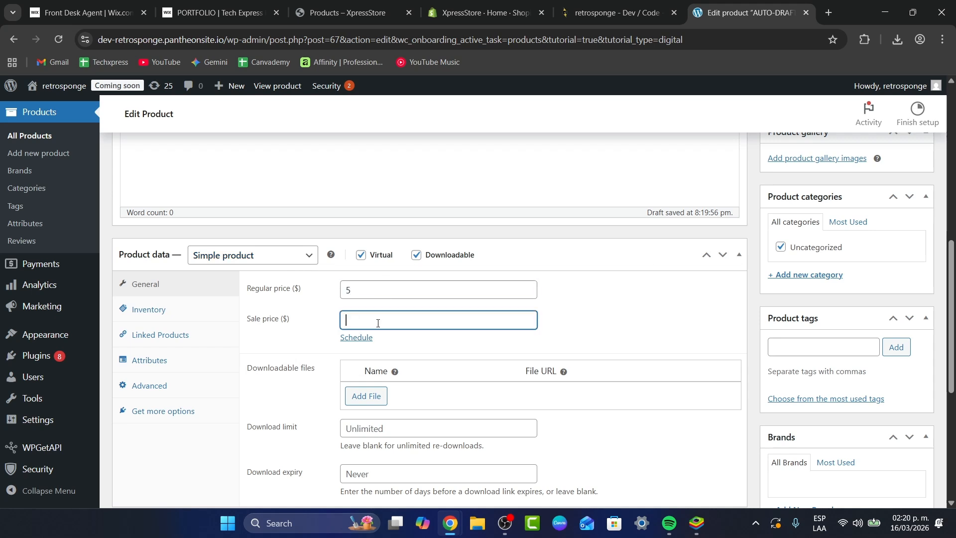
text(3.99)
Step: Add an empty entry to the product's downloadable files
scroll(379, 312, down, 2)
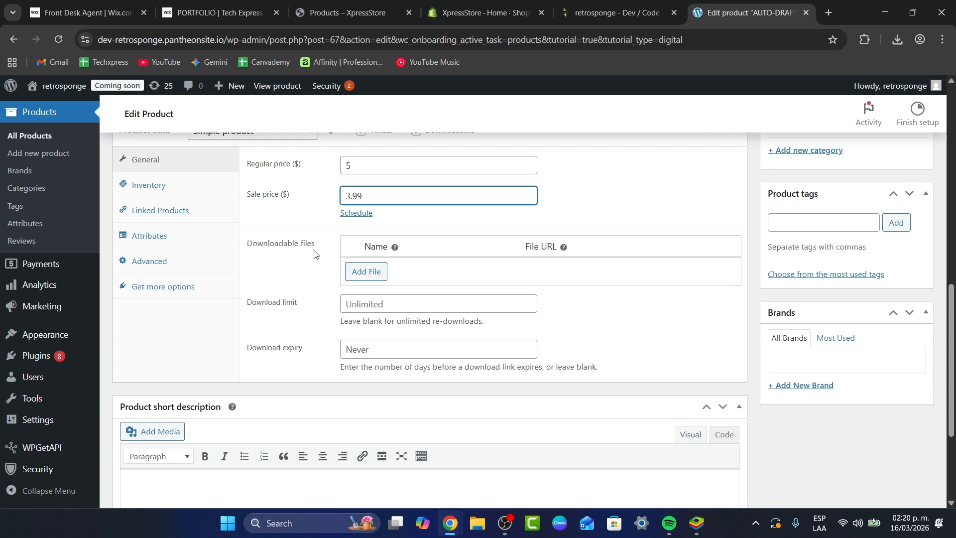
drag(331, 252, 251, 247)
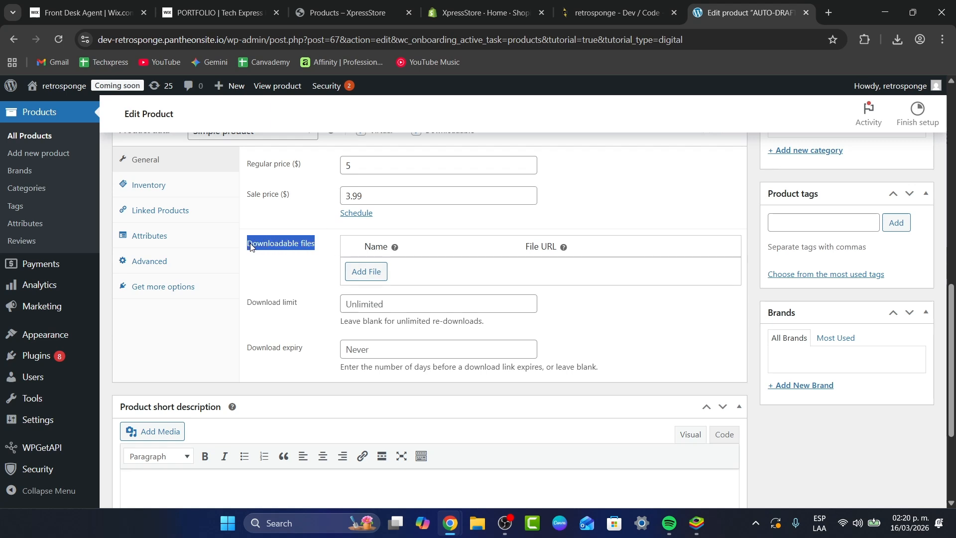
click(367, 271)
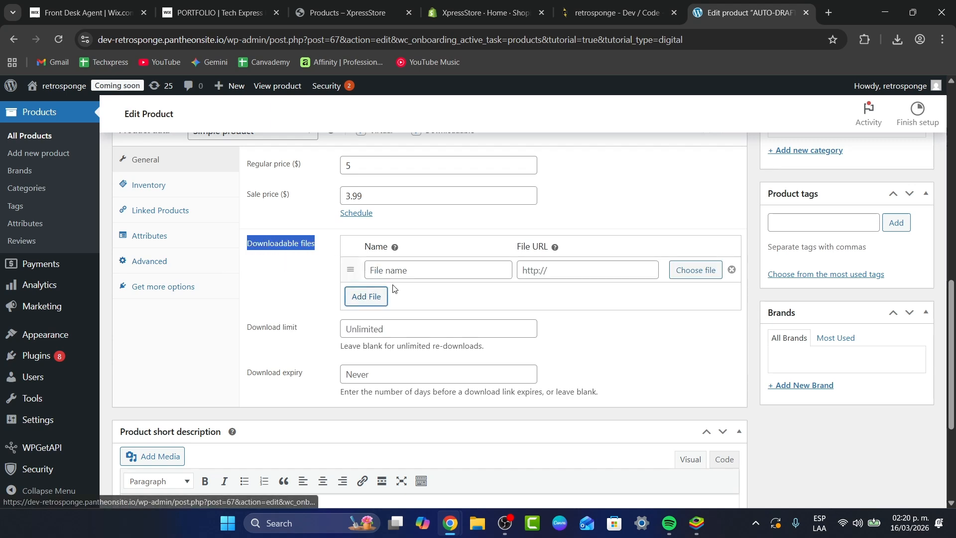
click(417, 269)
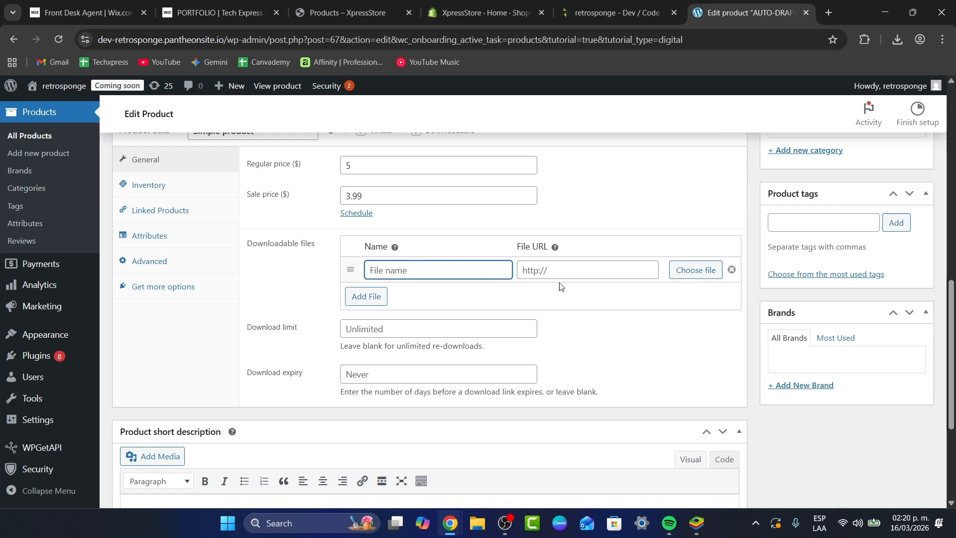
click(534, 269)
Step: Upload "techexpress shops logo2" from the Downloads folder and insert its file URL into the downloadable file entry
click(695, 270)
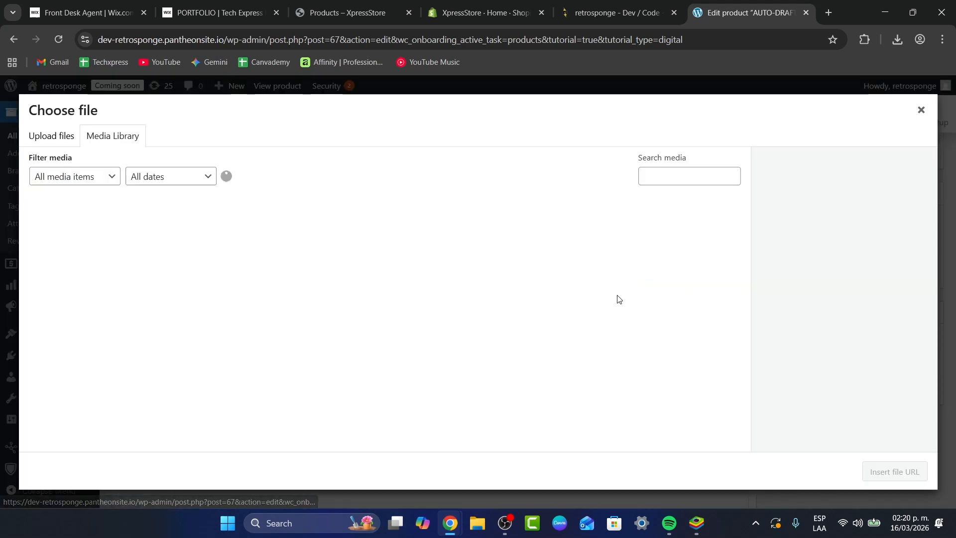
click(55, 137)
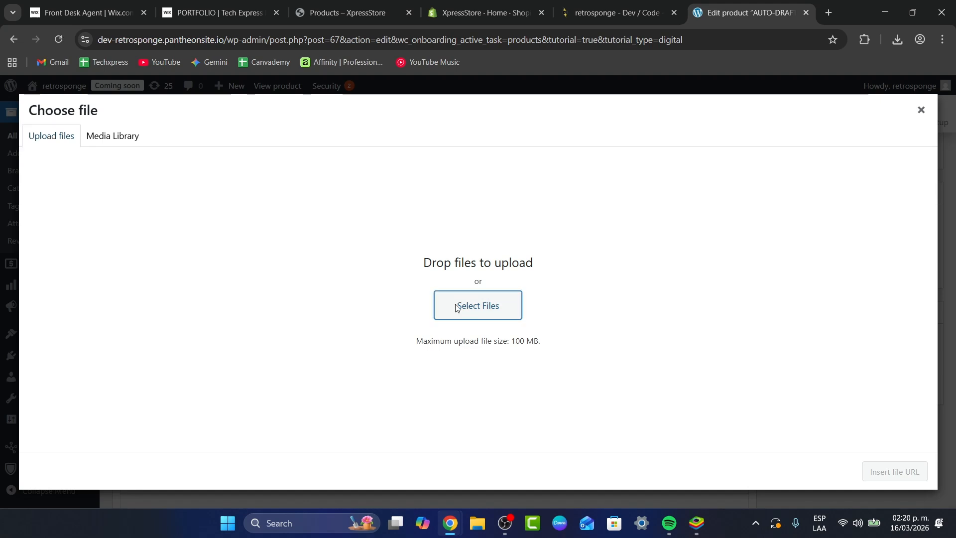
click(476, 305)
click(71, 164)
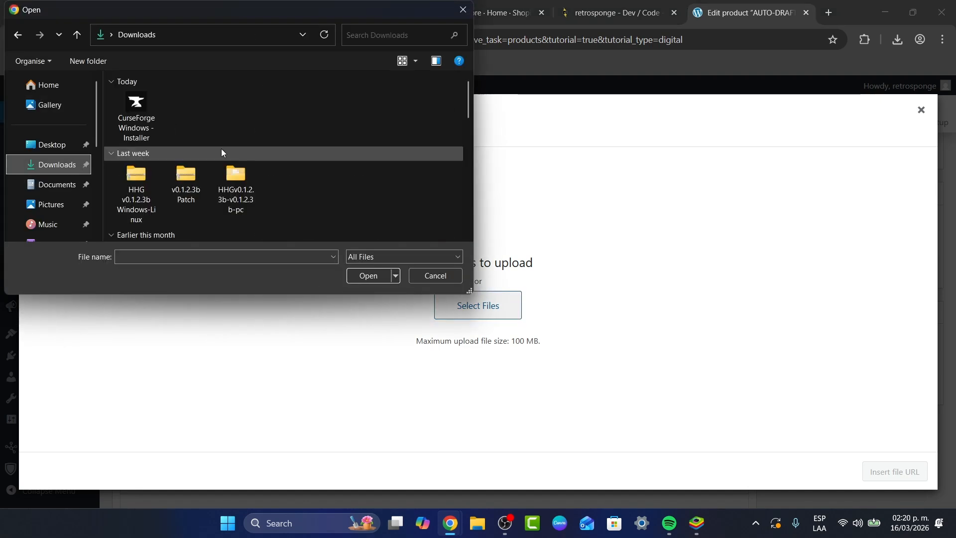
scroll(221, 148, down, 5)
scroll(221, 148, up, 3)
scroll(222, 148, down, 5)
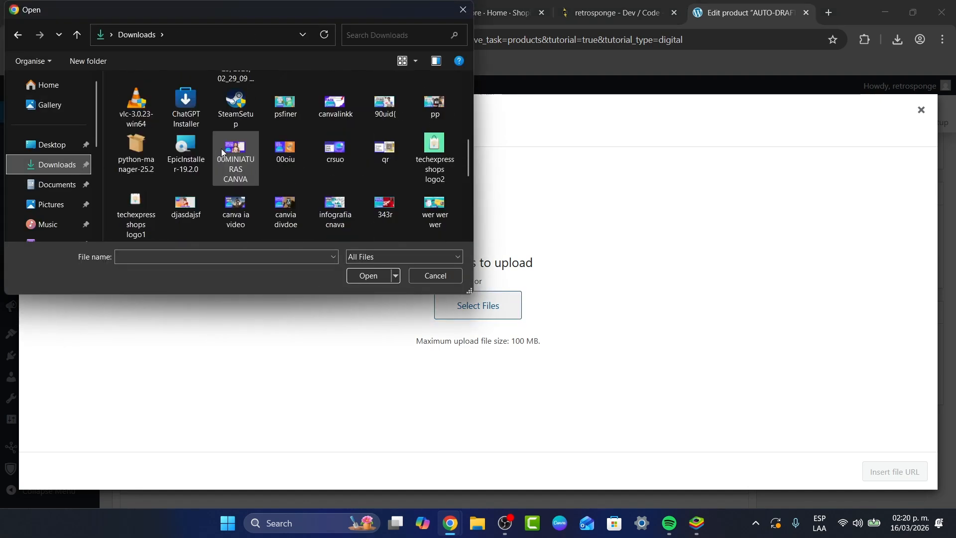
scroll(221, 148, up, 2)
click(435, 142)
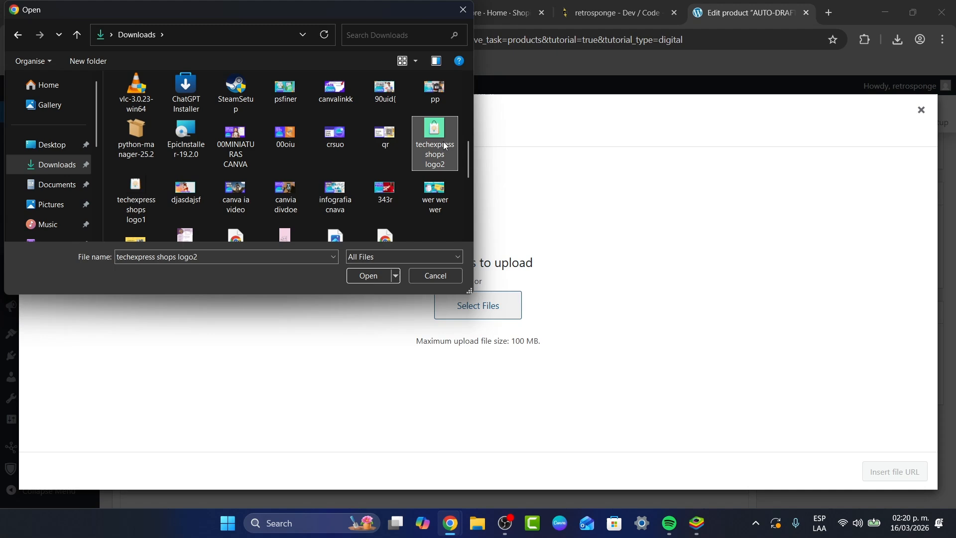
click(369, 275)
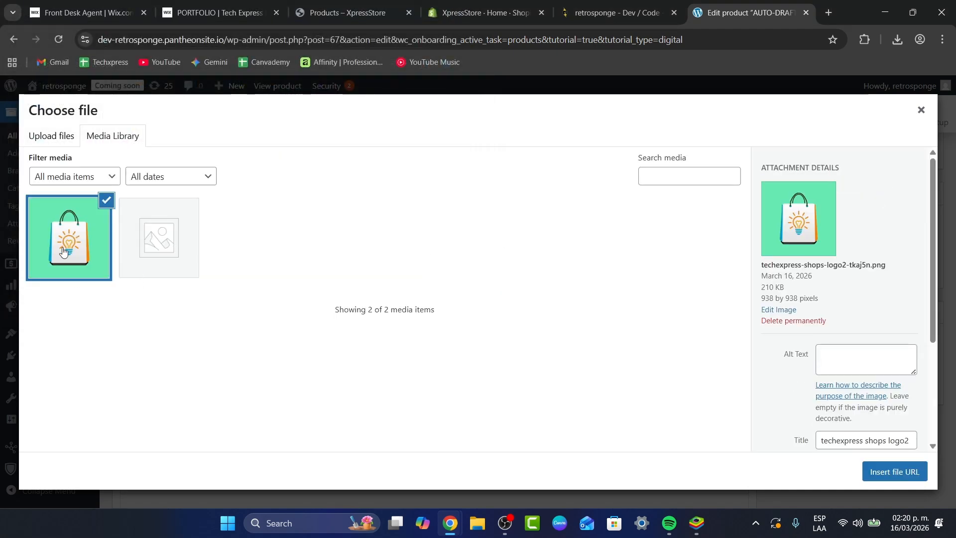
click(891, 471)
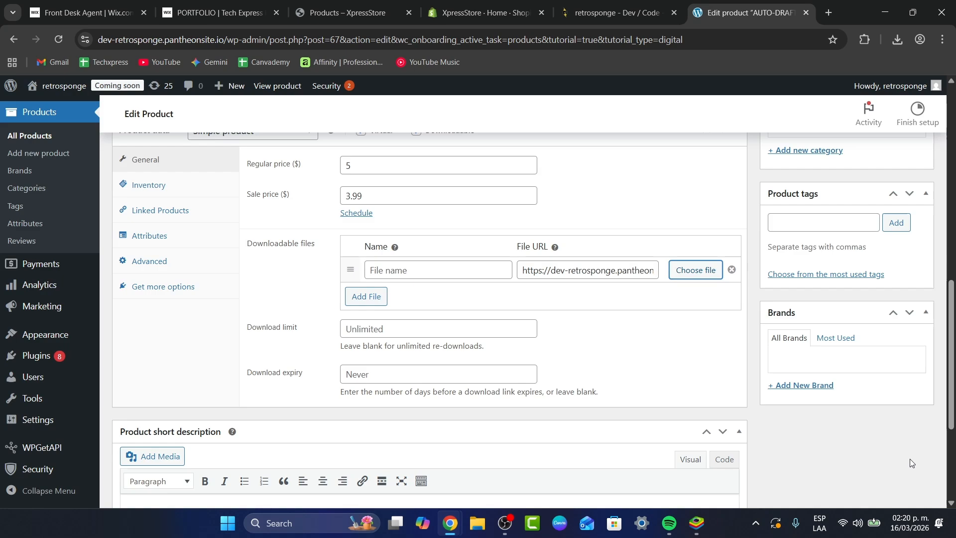
Step: Set the product's download limit to 500
scroll(619, 348, down, 1)
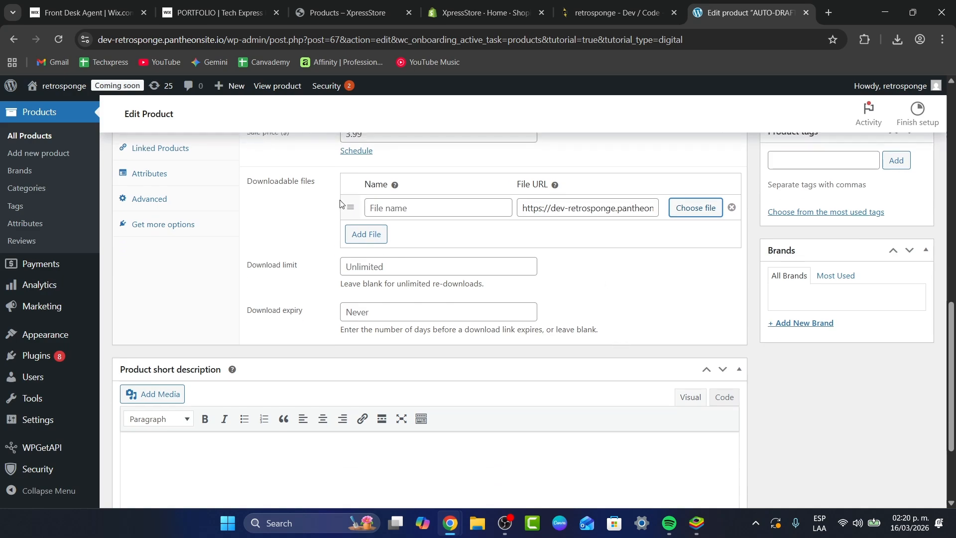
click(445, 271)
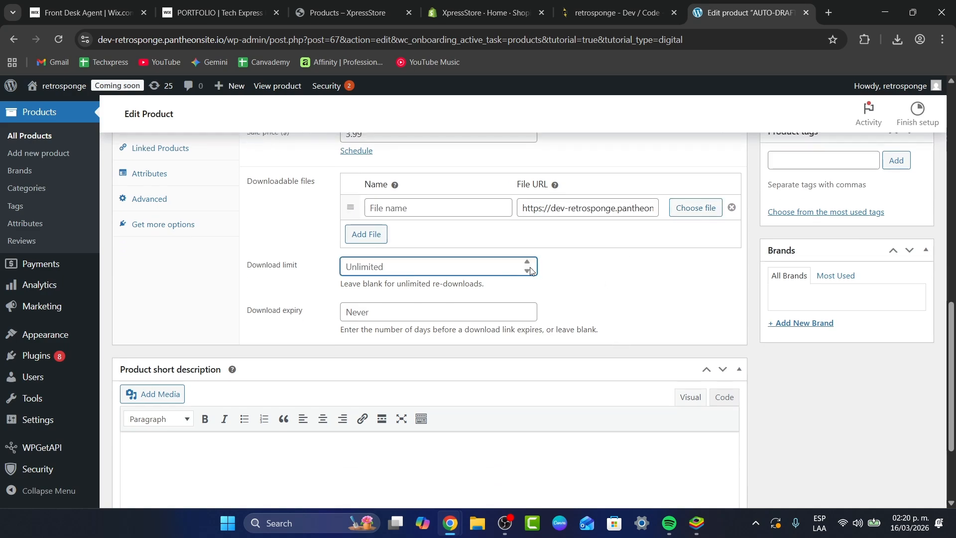
text(500)
click(409, 315)
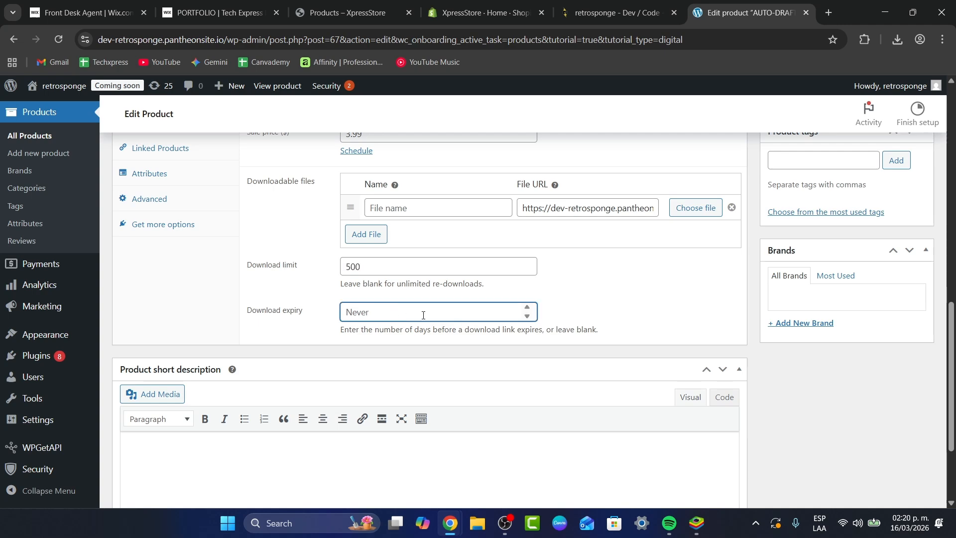
click(620, 304)
Step: Save the digital product as a draft
scroll(411, 351, down, 3)
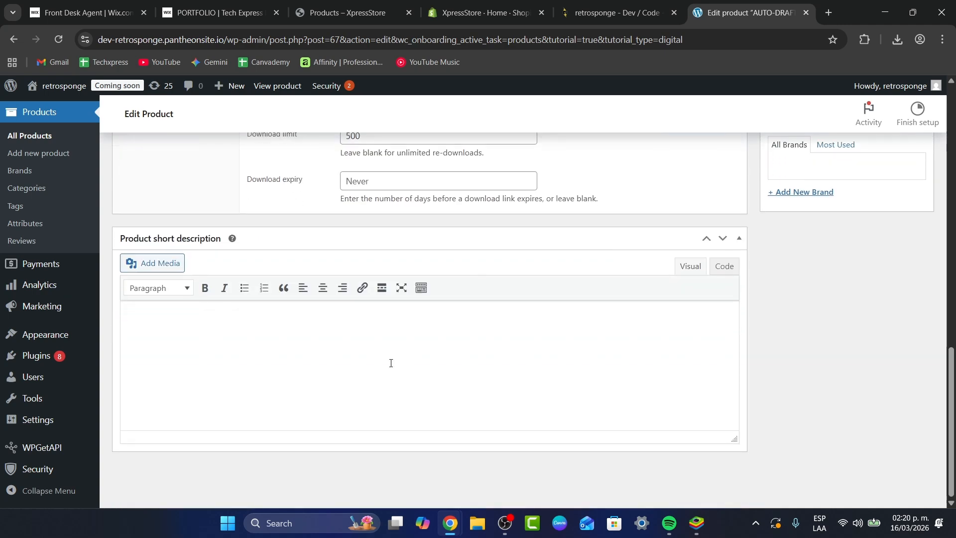
scroll(391, 363, up, 20)
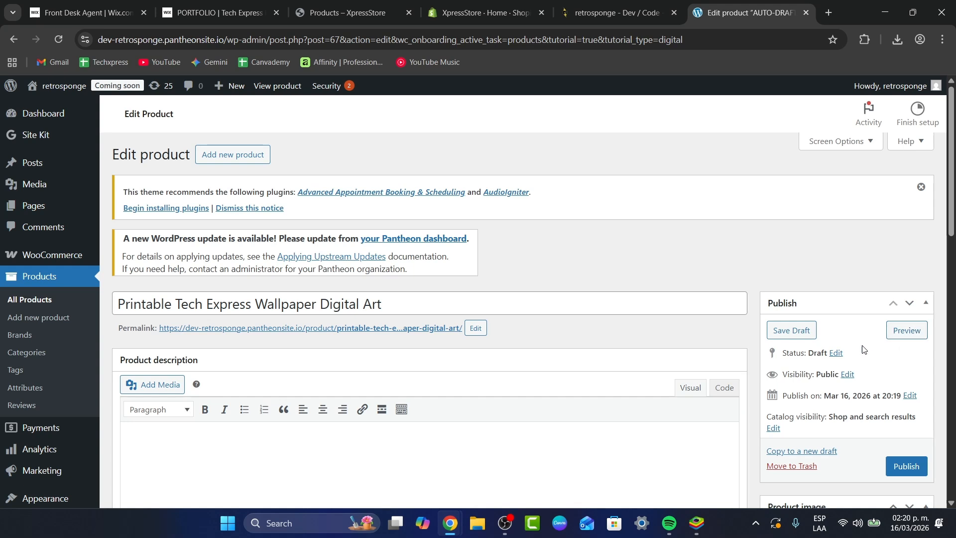
click(799, 329)
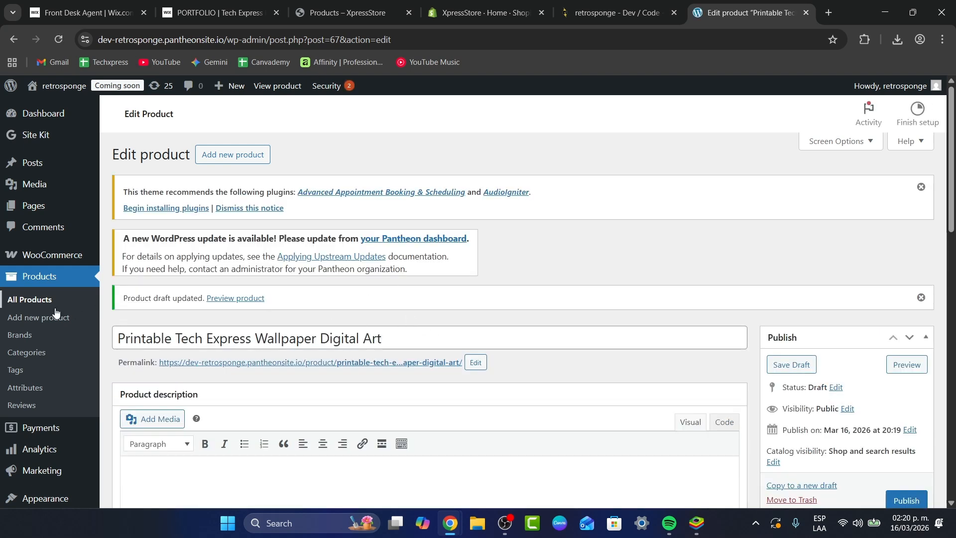
Step: Open the list of all products and review the saved draft's entry
click(34, 300)
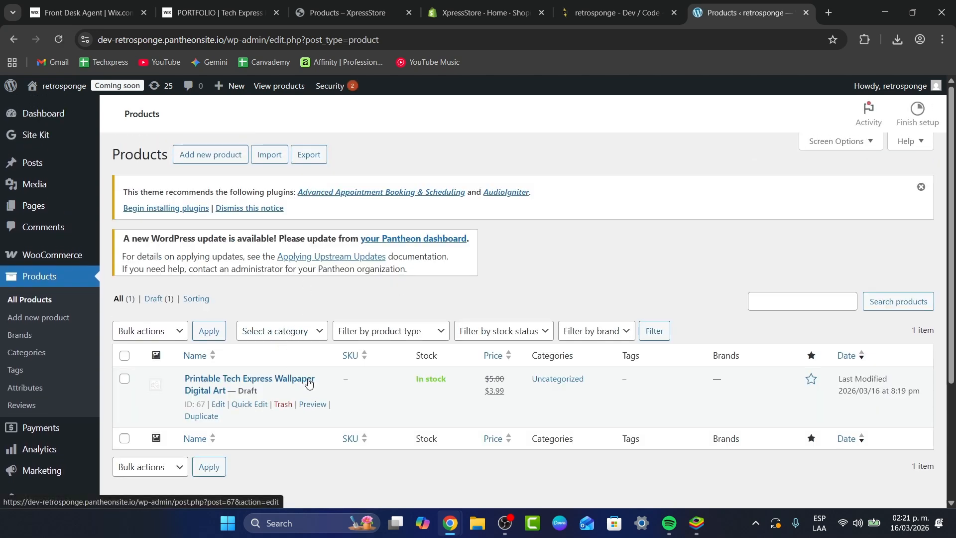
scroll(309, 381, down, 1)
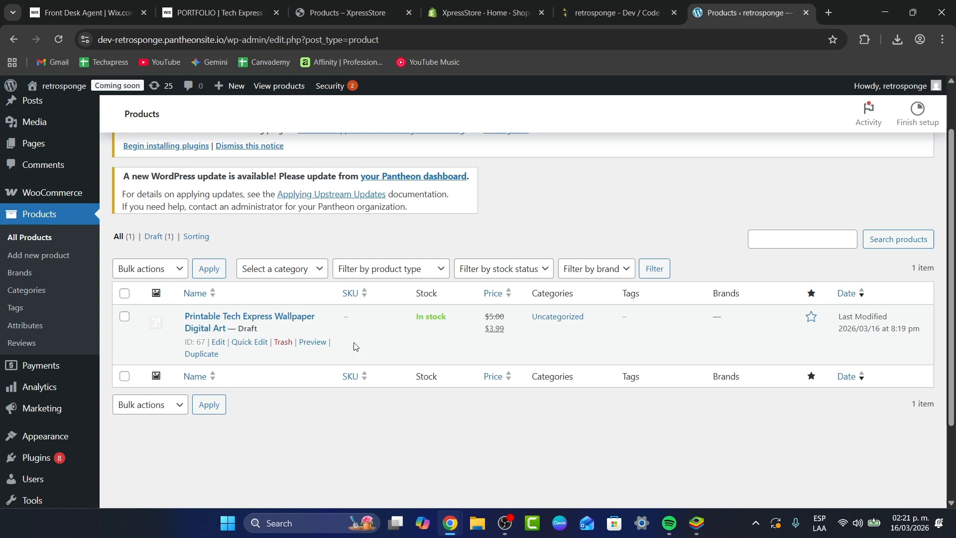
scroll(273, 314, up, 3)
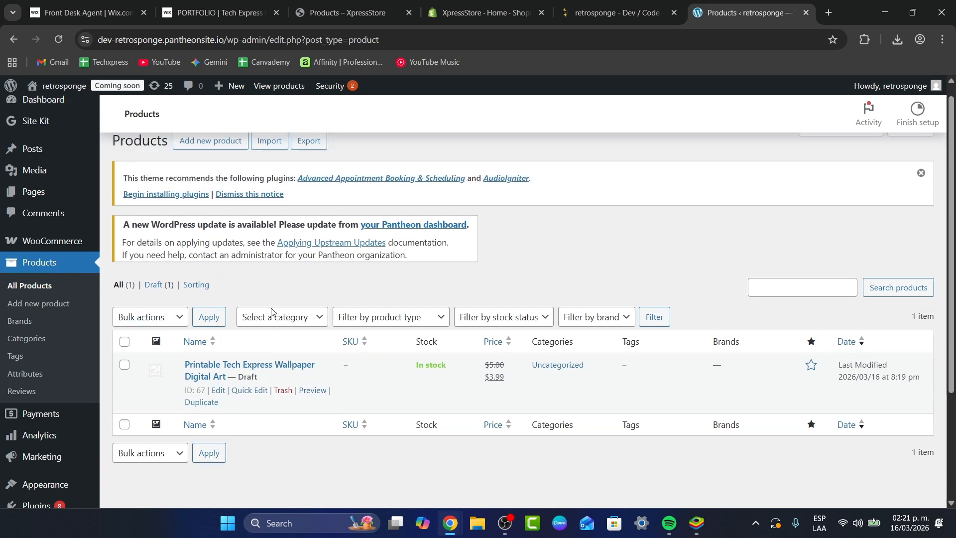
Step: Open a blank new product form and look through its attributes, linked products, advanced, shipping and inventory settings
click(225, 162)
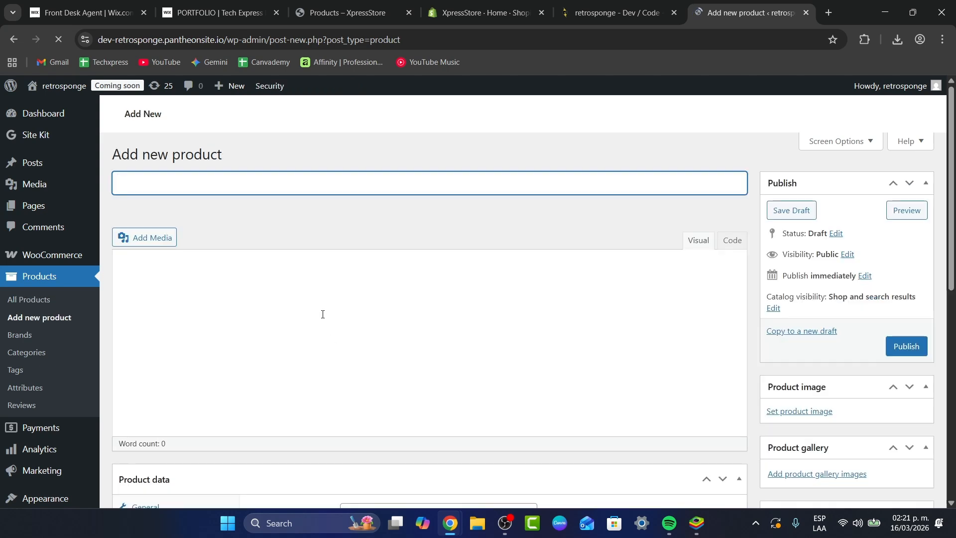
scroll(332, 237, down, 6)
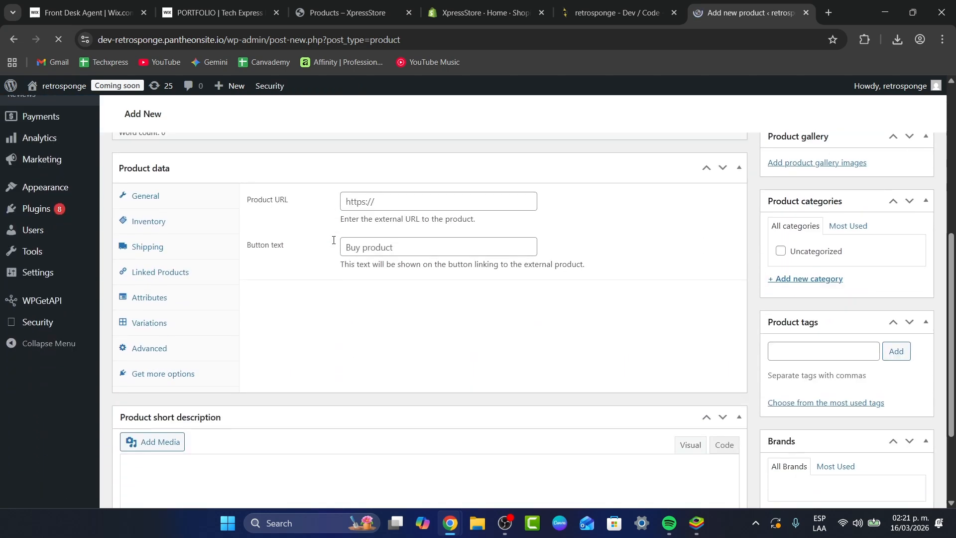
click(179, 297)
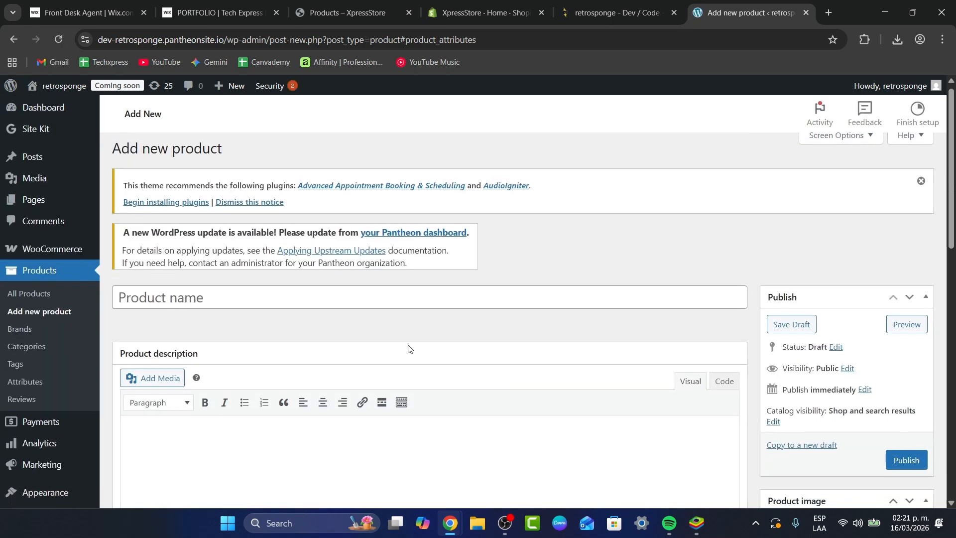
scroll(299, 309, down, 9)
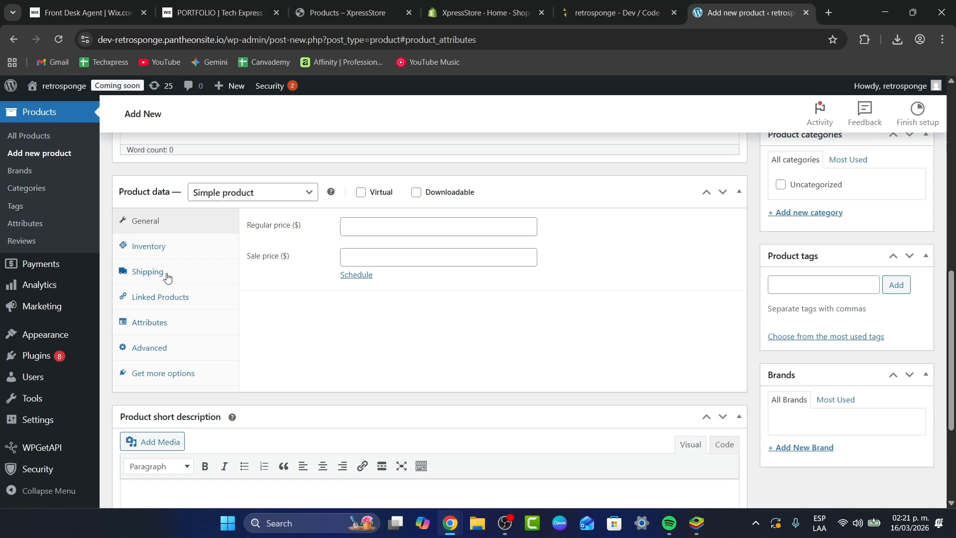
click(174, 327)
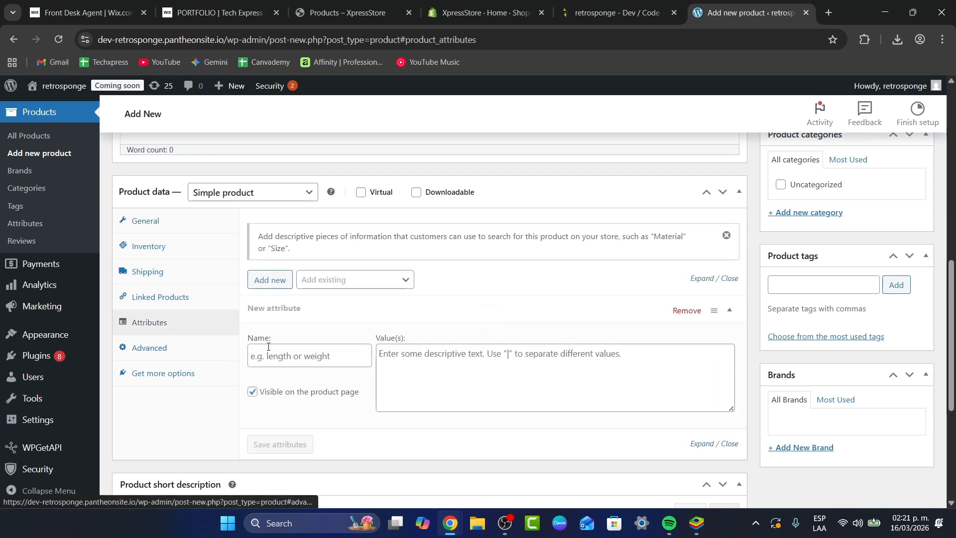
click(169, 299)
click(179, 348)
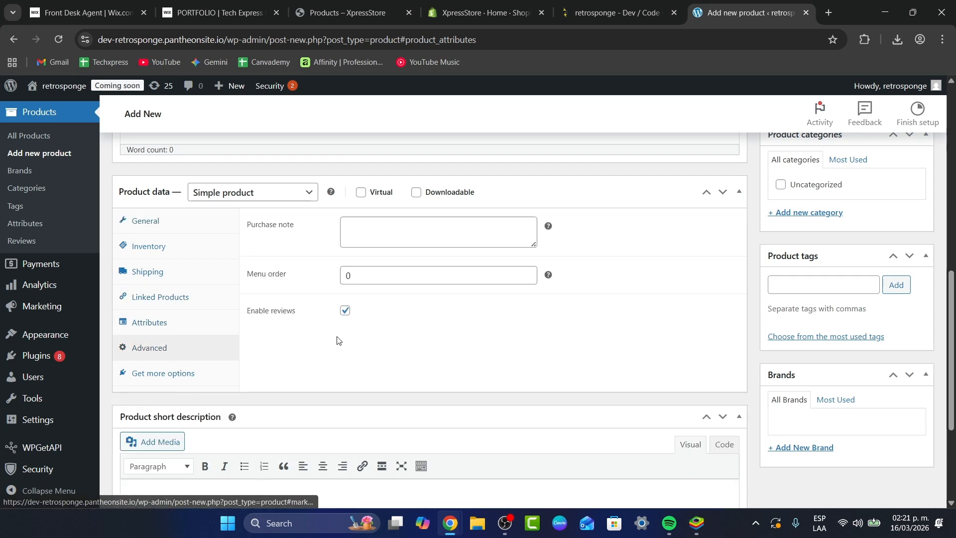
click(184, 270)
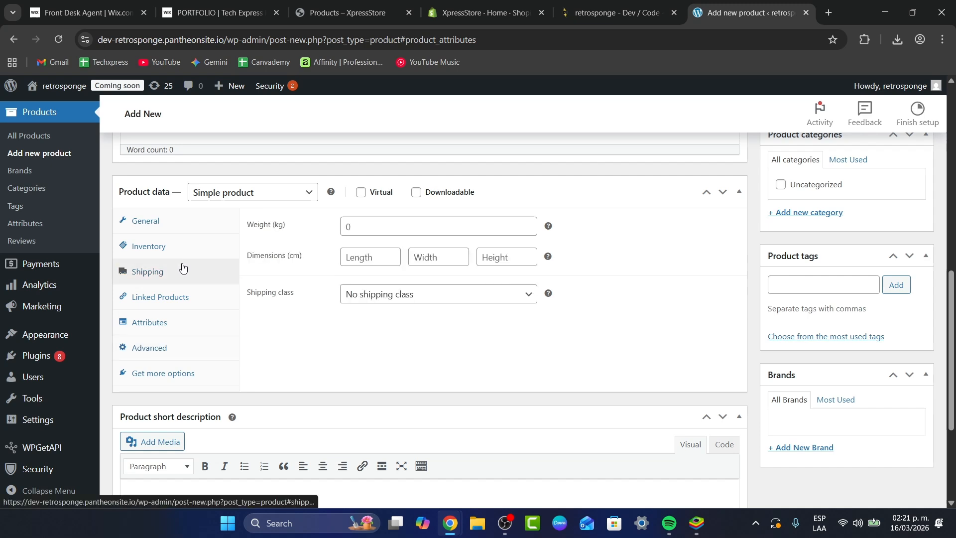
click(171, 252)
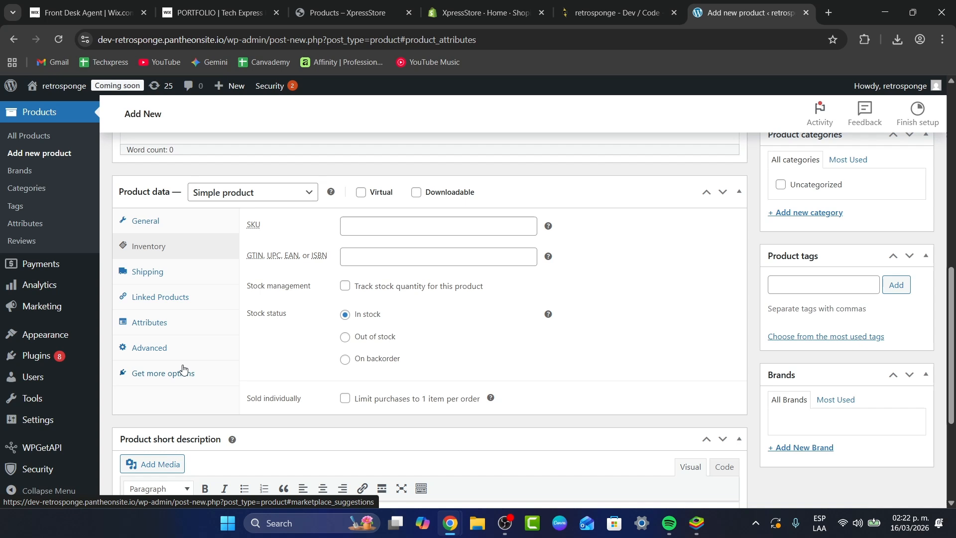
Step: Examine the new product form's publishing, visibility, product image, gallery, category and tag options
scroll(804, 310, up, 4)
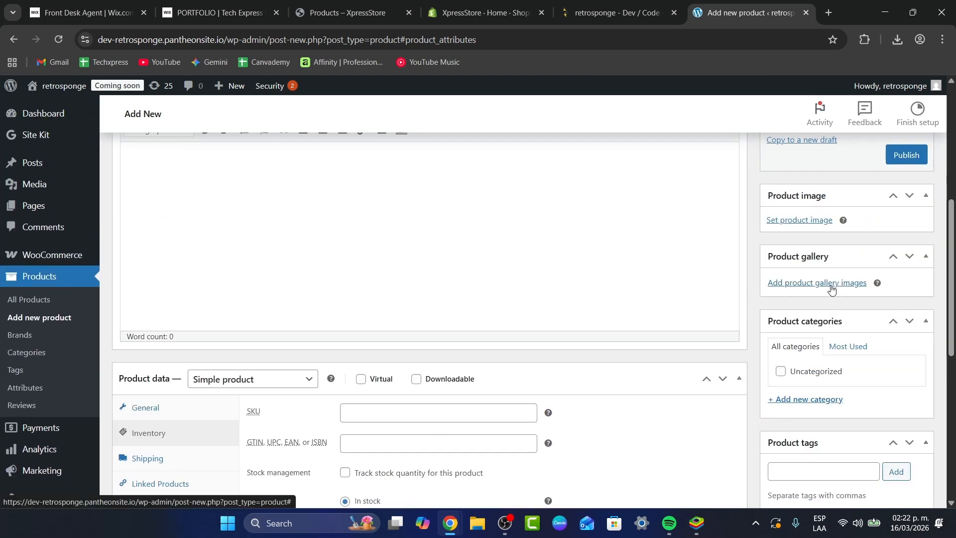
scroll(857, 232, up, 5)
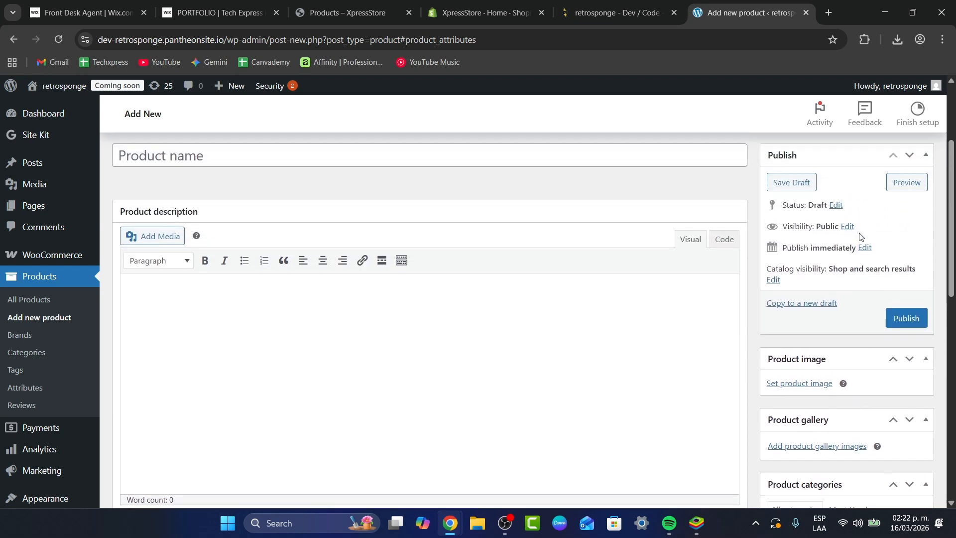
scroll(859, 232, down, 4)
scroll(859, 232, up, 1)
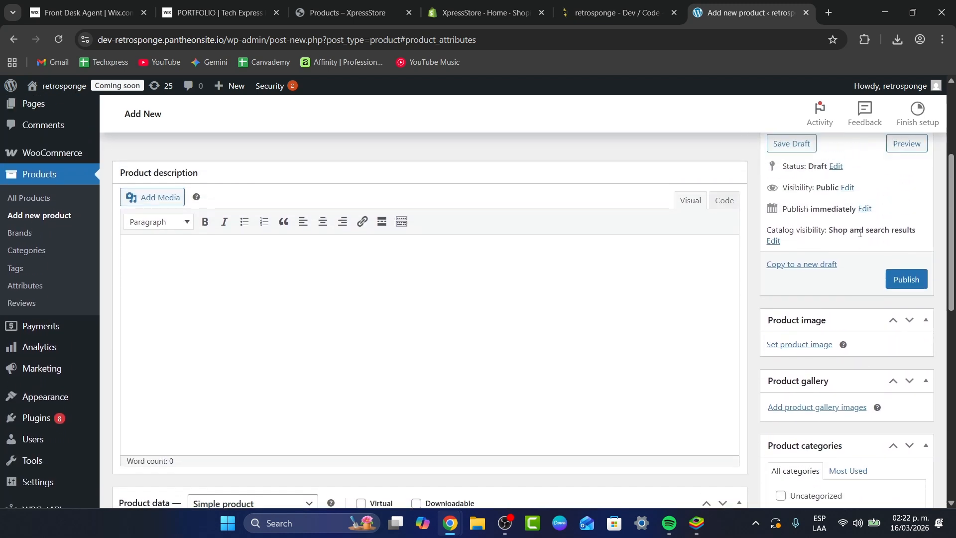
scroll(860, 233, up, 1)
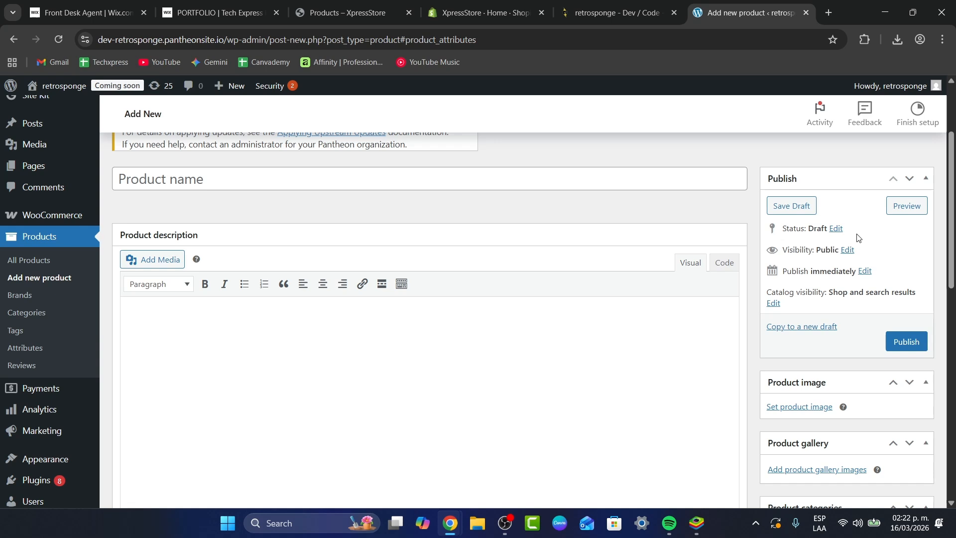
scroll(857, 237, down, 5)
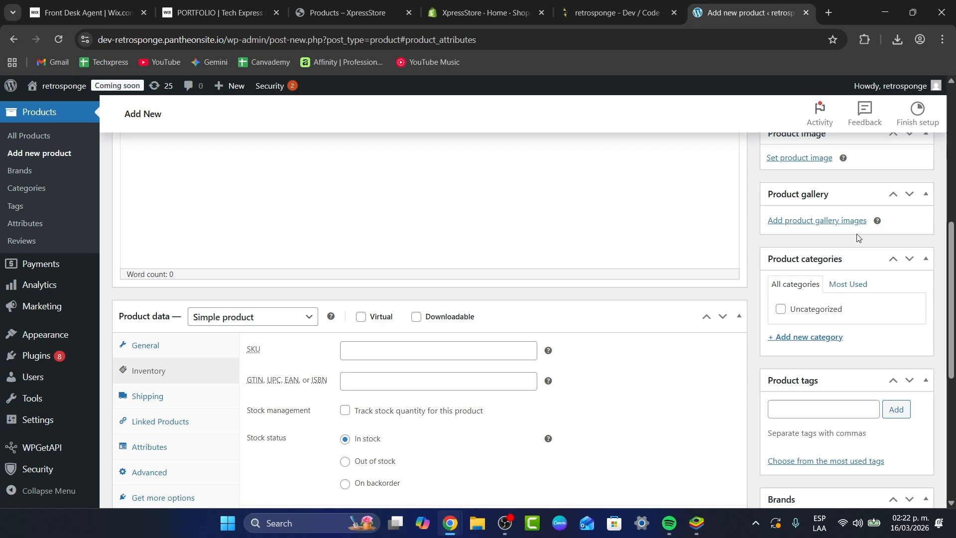
scroll(856, 234, up, 7)
scroll(856, 259, down, 1)
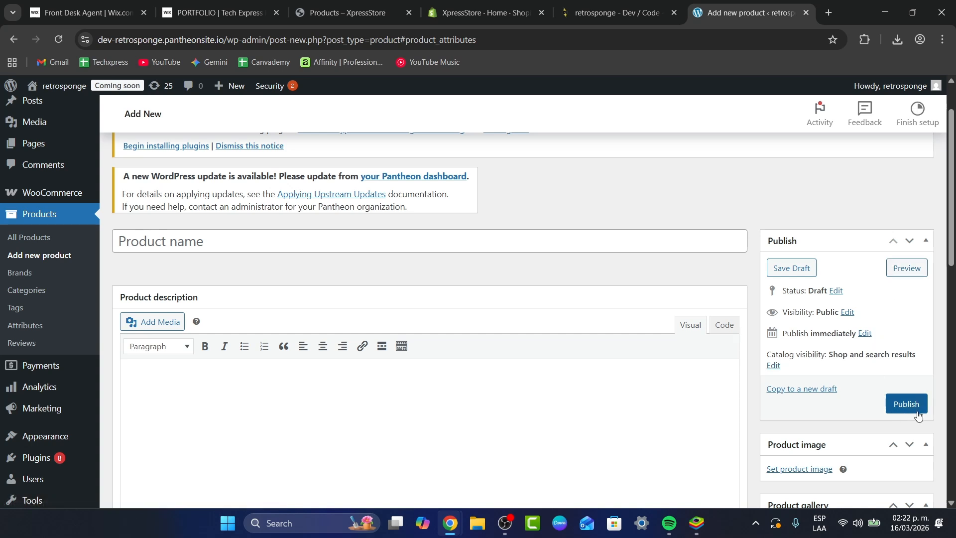
scroll(215, 203, up, 1)
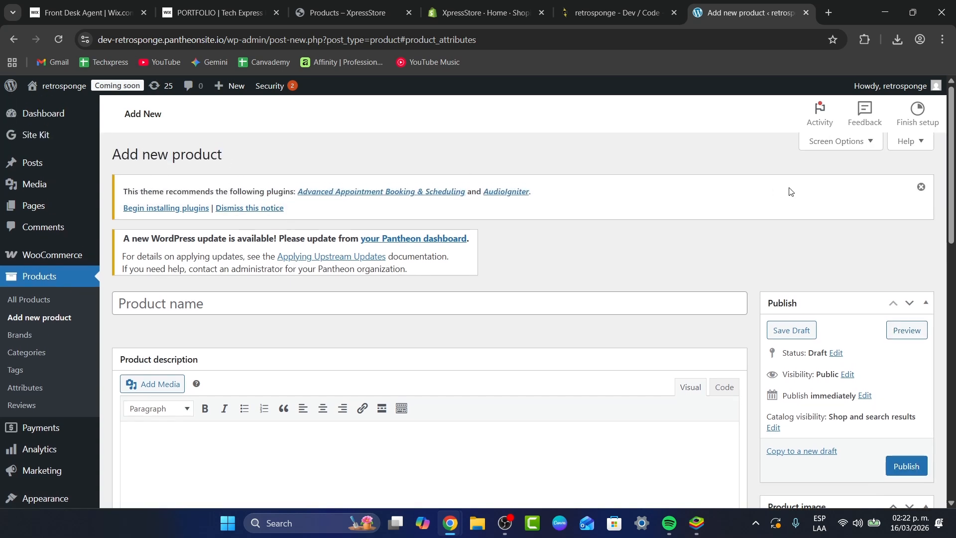
Step: Return to the list of all products and preview the draft "Printable Tech Express Wallpaper Digital Art"
click(49, 298)
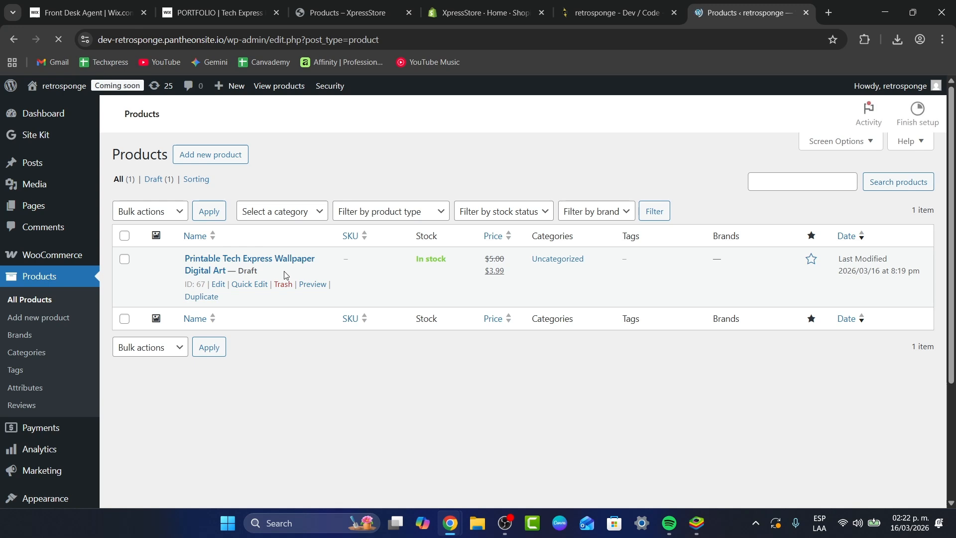
scroll(563, 159, down, 2)
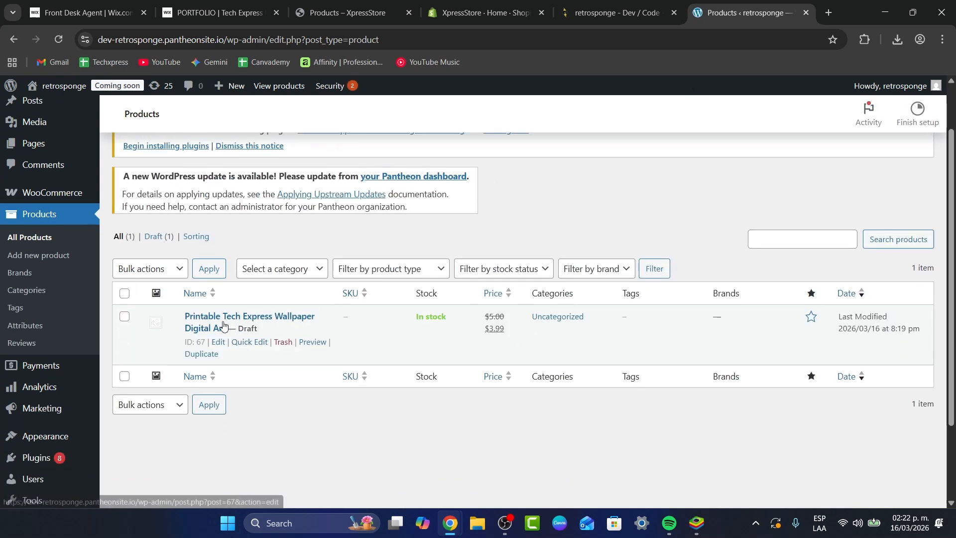
click(312, 341)
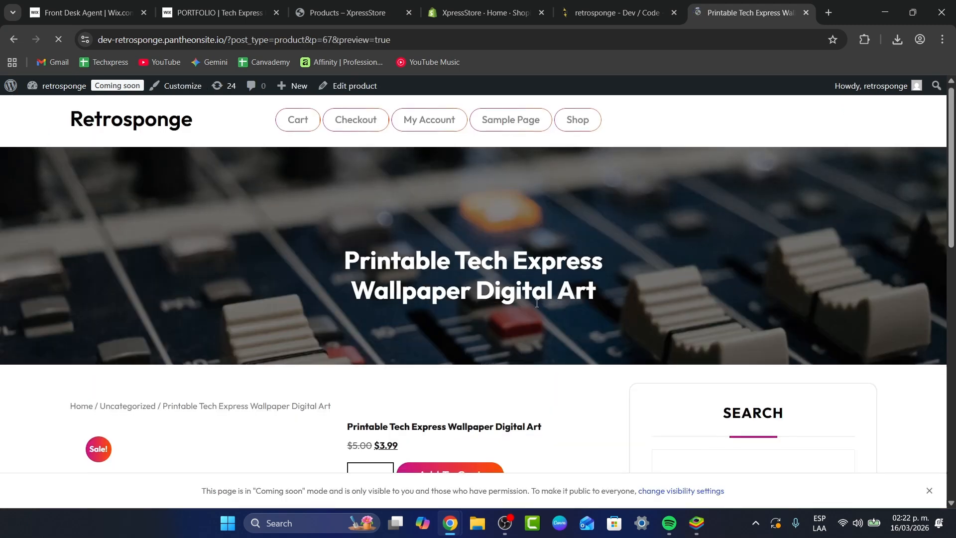
Step: Examine the previewed product page, including its image area, prices, cart option, category and review form
scroll(534, 309, down, 4)
scroll(537, 307, down, 1)
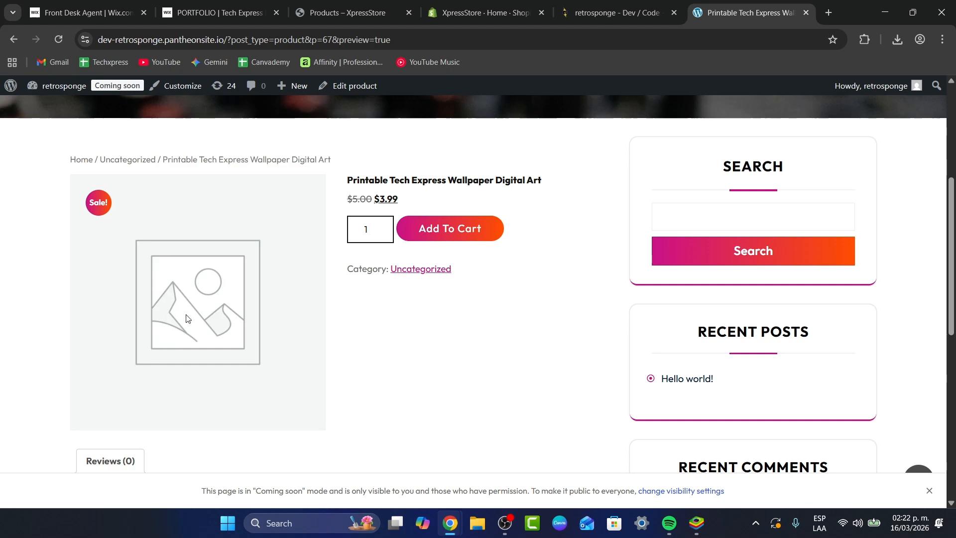
scroll(188, 318, down, 1)
scroll(406, 207, up, 1)
scroll(530, 253, down, 7)
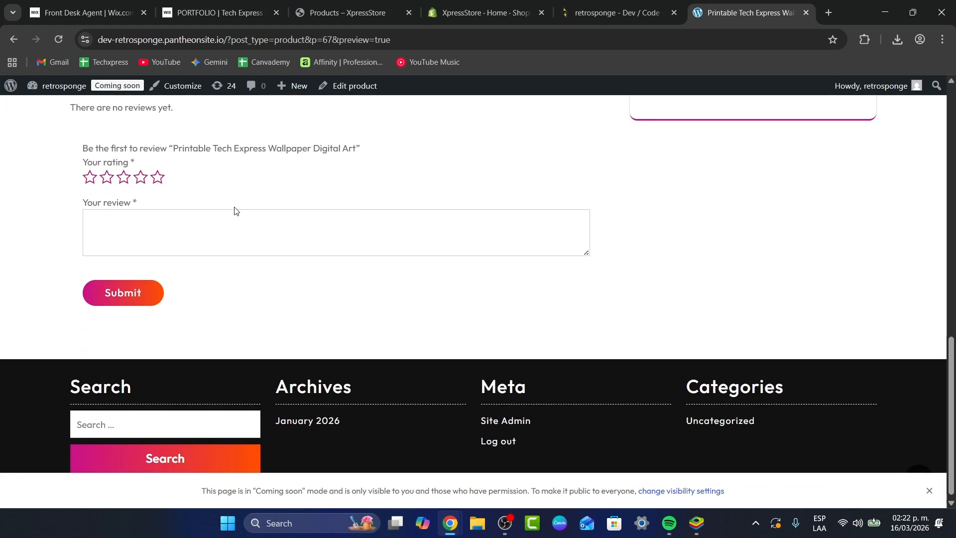
scroll(397, 280, up, 10)
scroll(484, 316, down, 1)
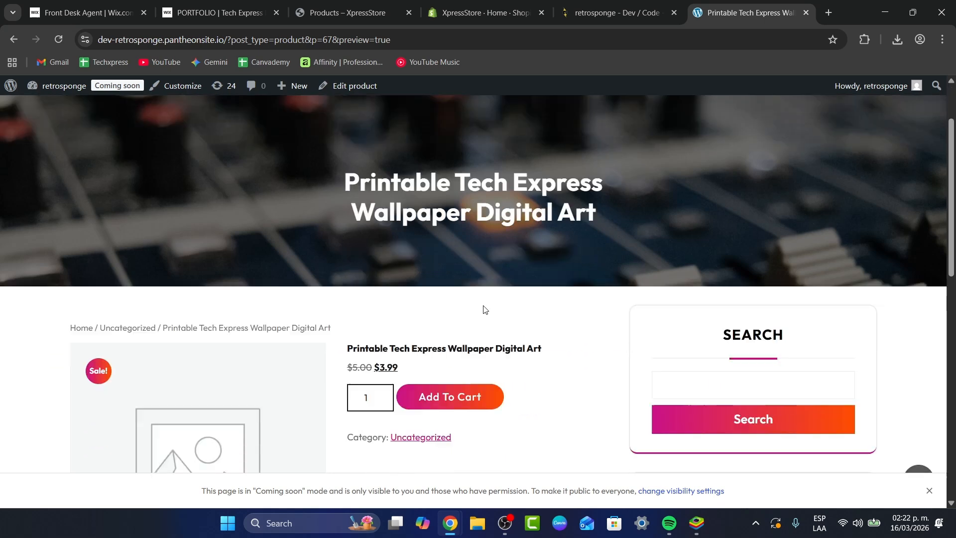
scroll(483, 309, down, 1)
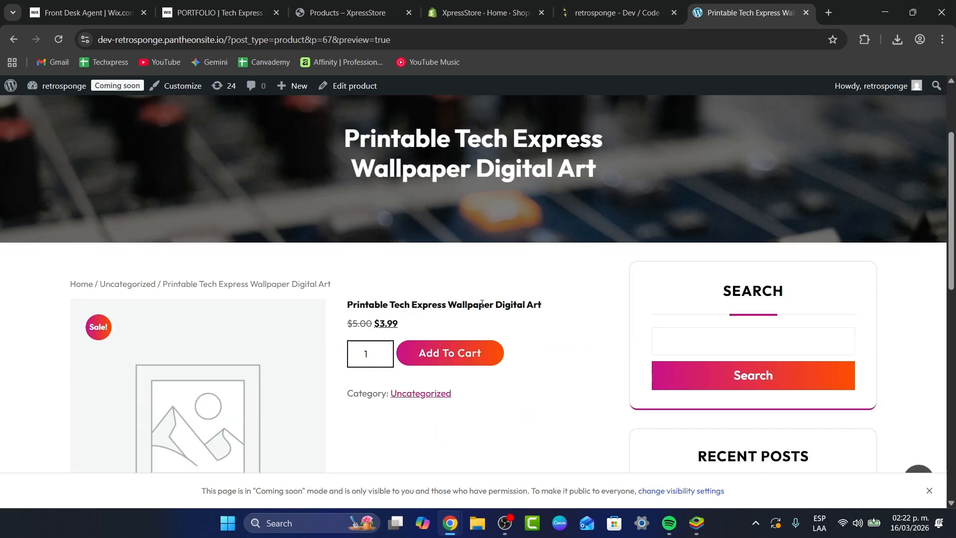
Step: Leave the product preview for the site's About WordPress admin page
click(8, 88)
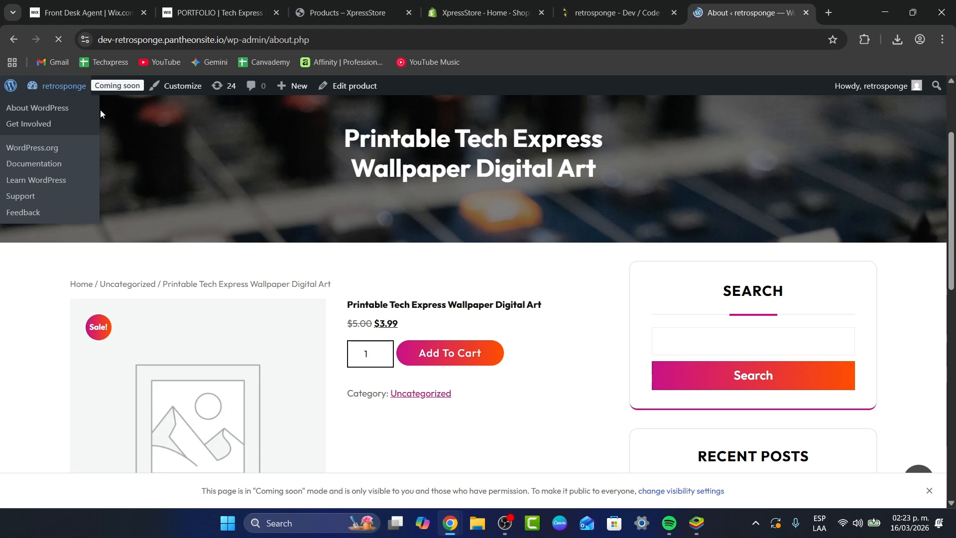